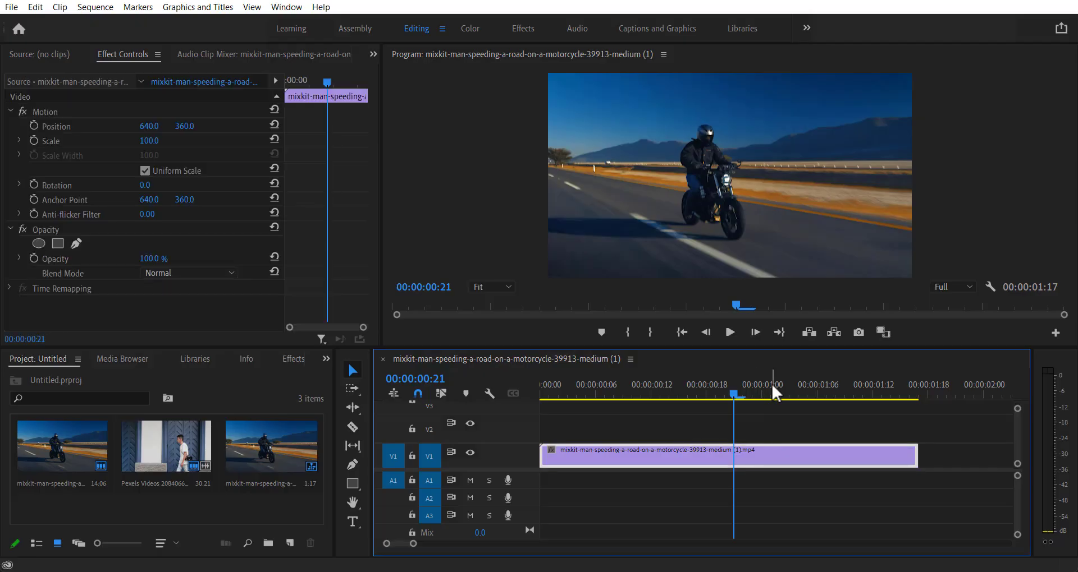
key(Home)
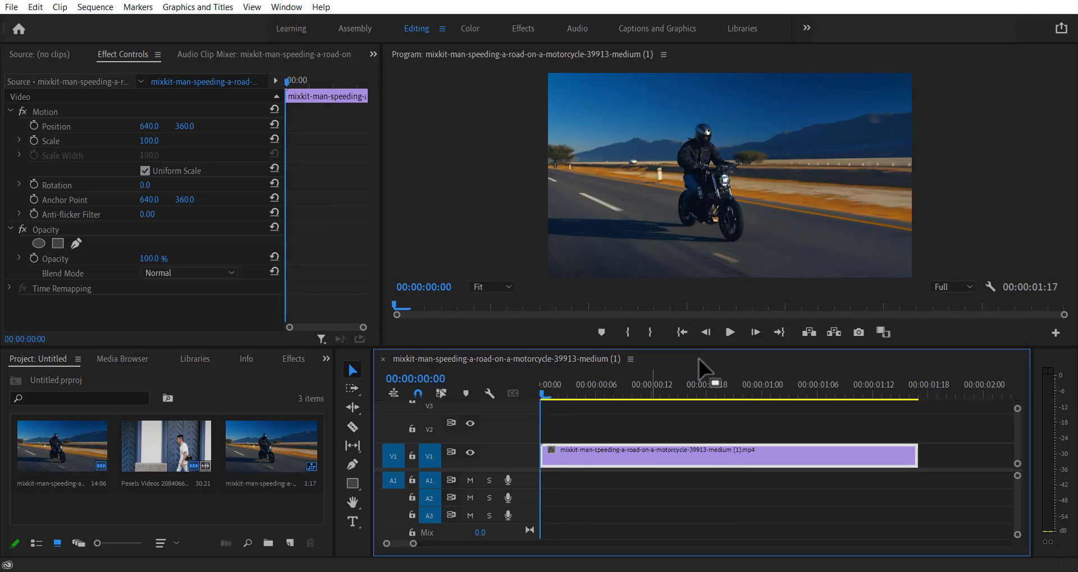
click(729, 336)
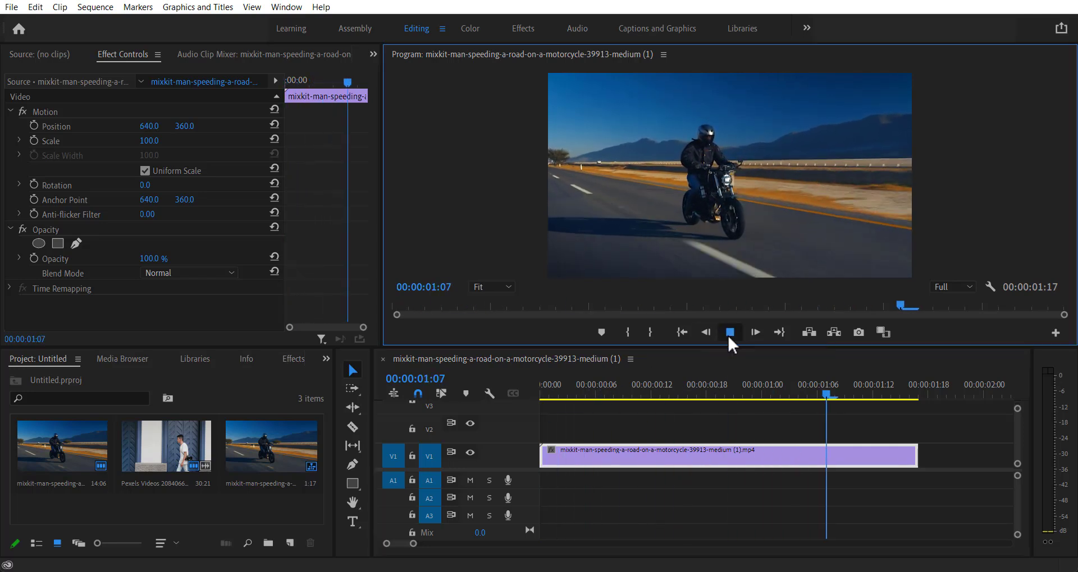
click(596, 393)
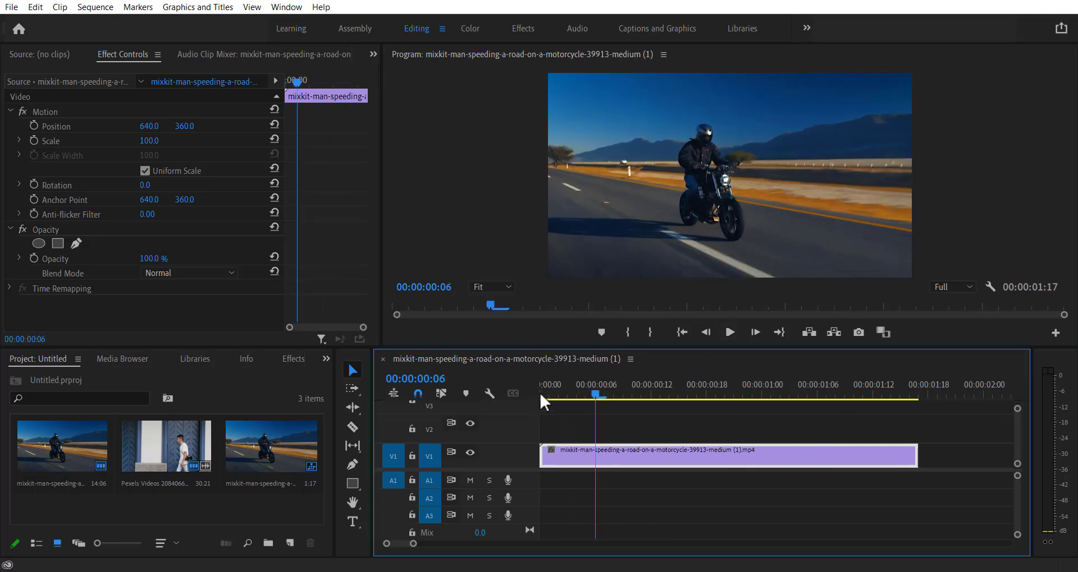
mouse_move(595, 396)
mouse_down()
mouse_move(542, 399)
mouse_move(697, 400)
mouse_up()
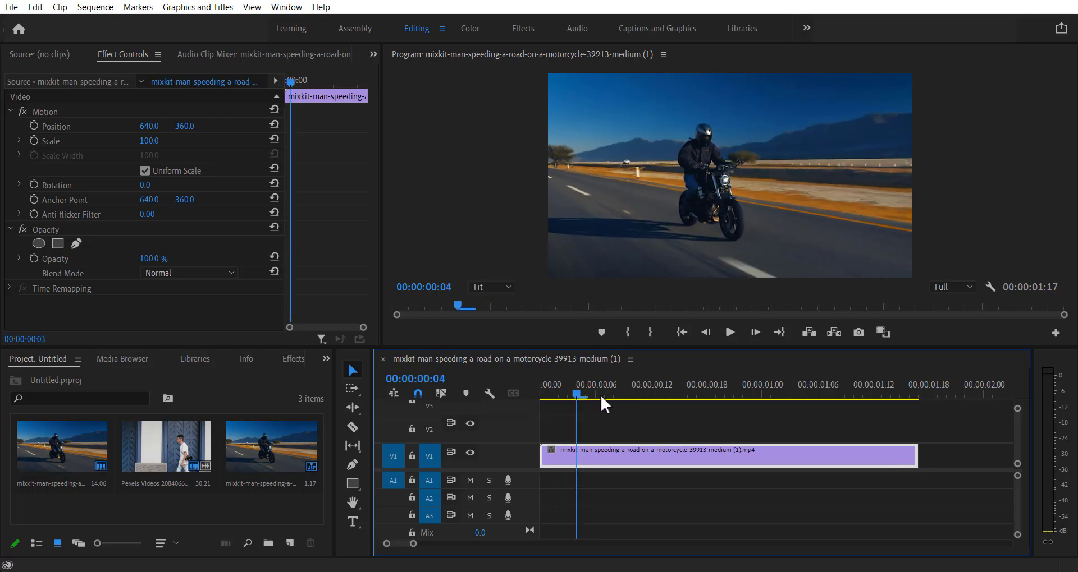
mouse_move(590, 398)
mouse_down()
mouse_move(540, 398)
mouse_move(715, 400)
mouse_move(541, 400)
mouse_up()
click(581, 399)
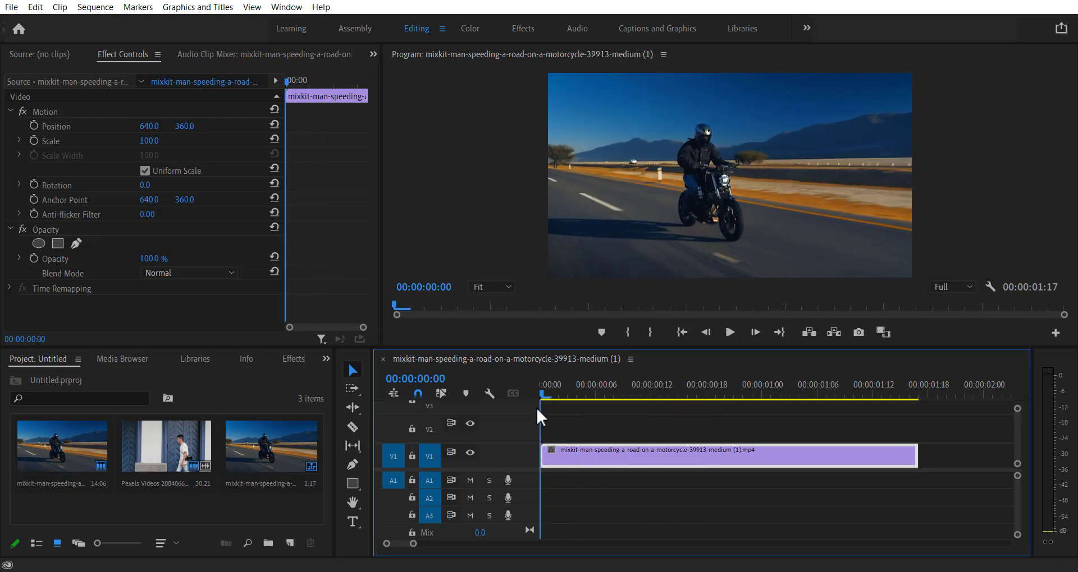
click(611, 443)
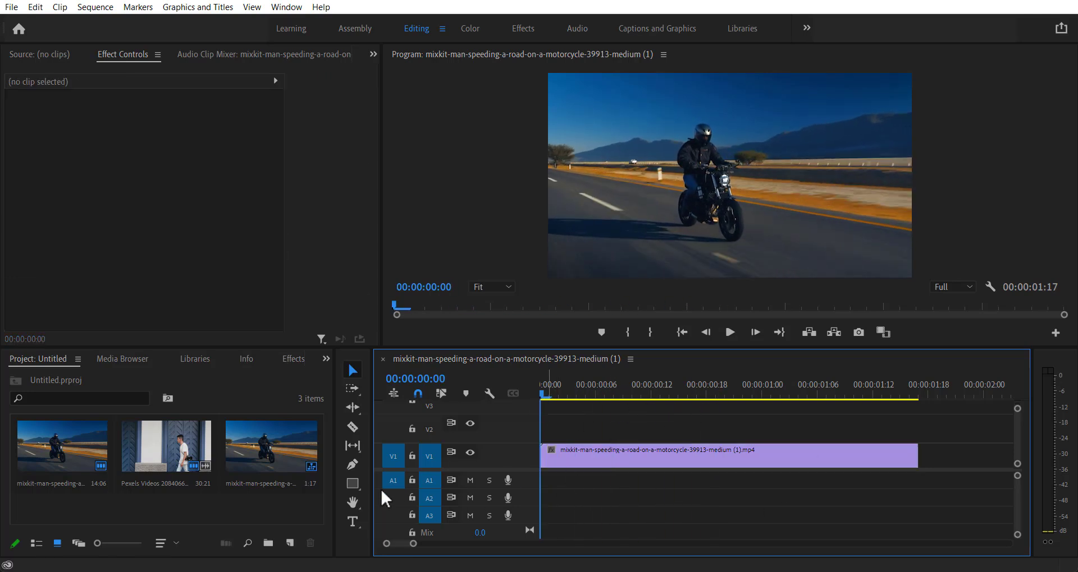
click(648, 457)
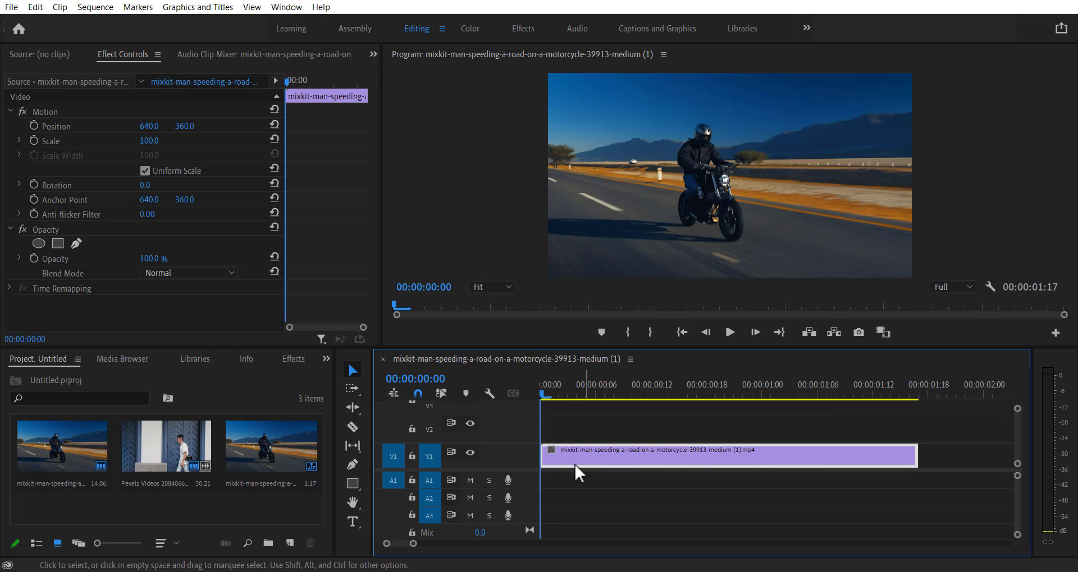
Step: Speed the motorcycle clip up to 200% in Speed/Duration, shortening it to 00:00:00:21
right_click(622, 452)
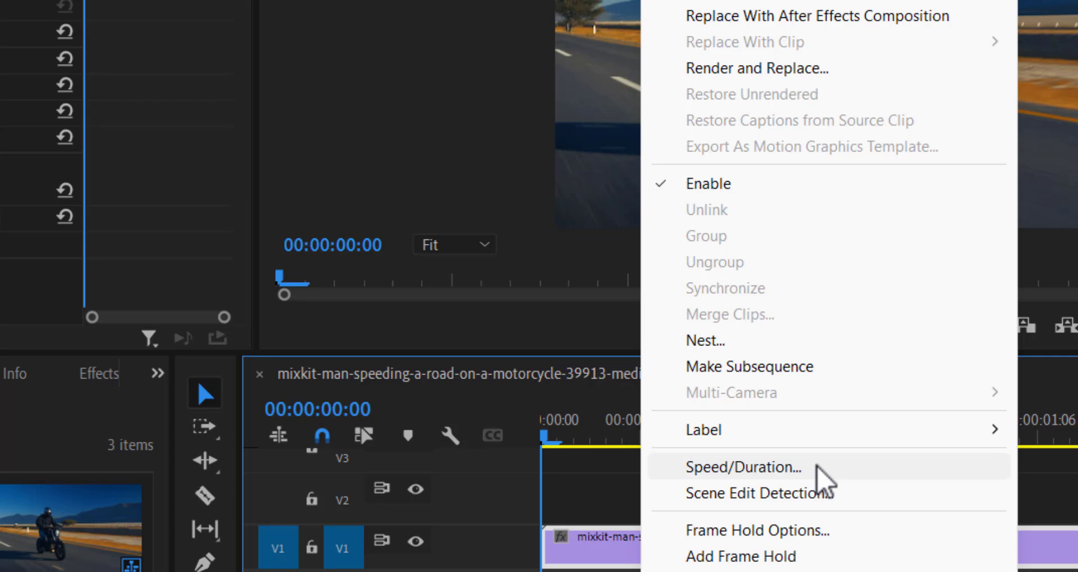
click(819, 475)
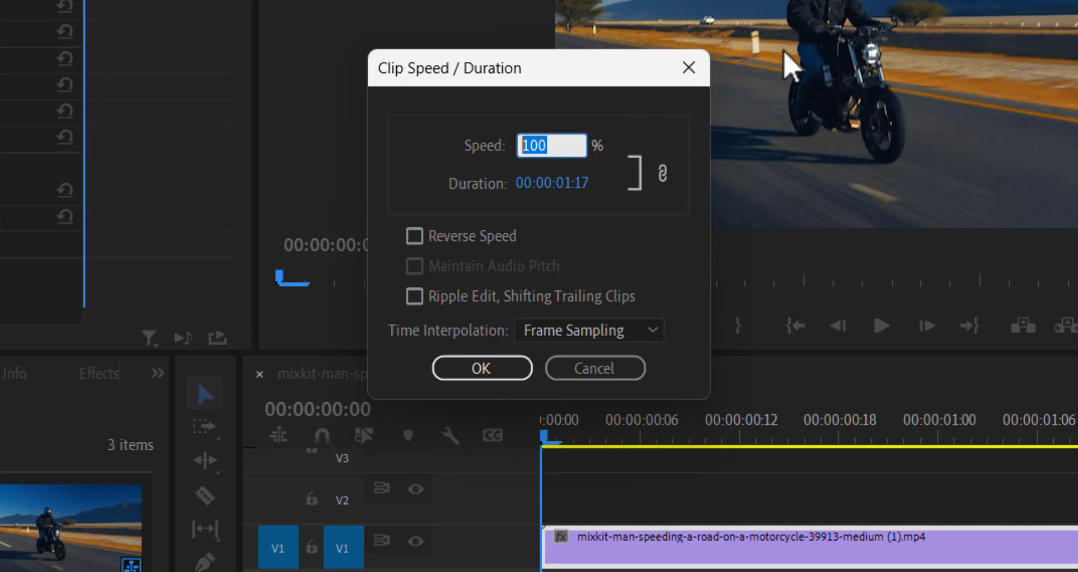
drag(575, 78, 378, 133)
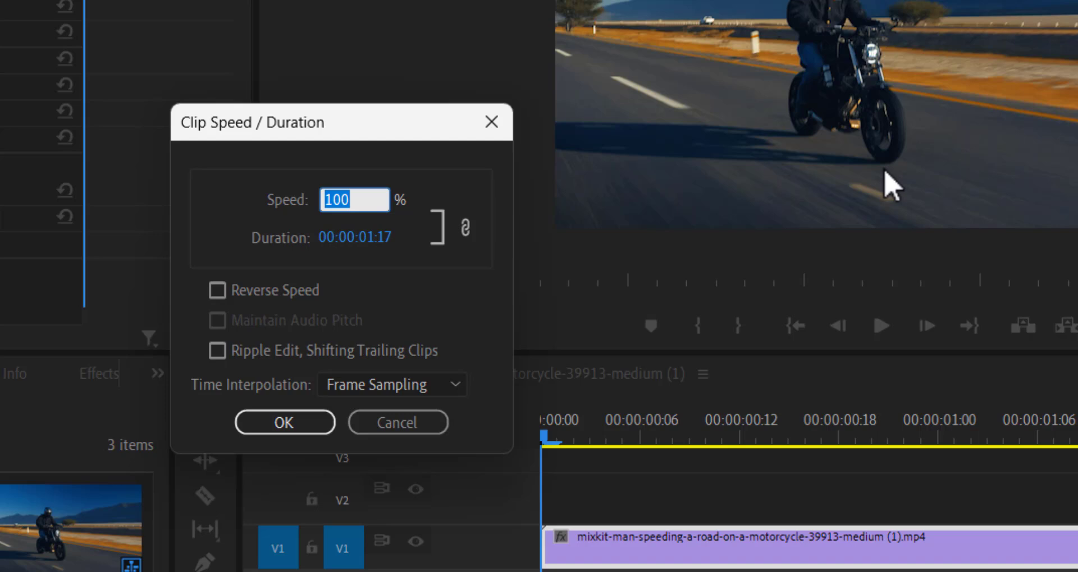
text(2)
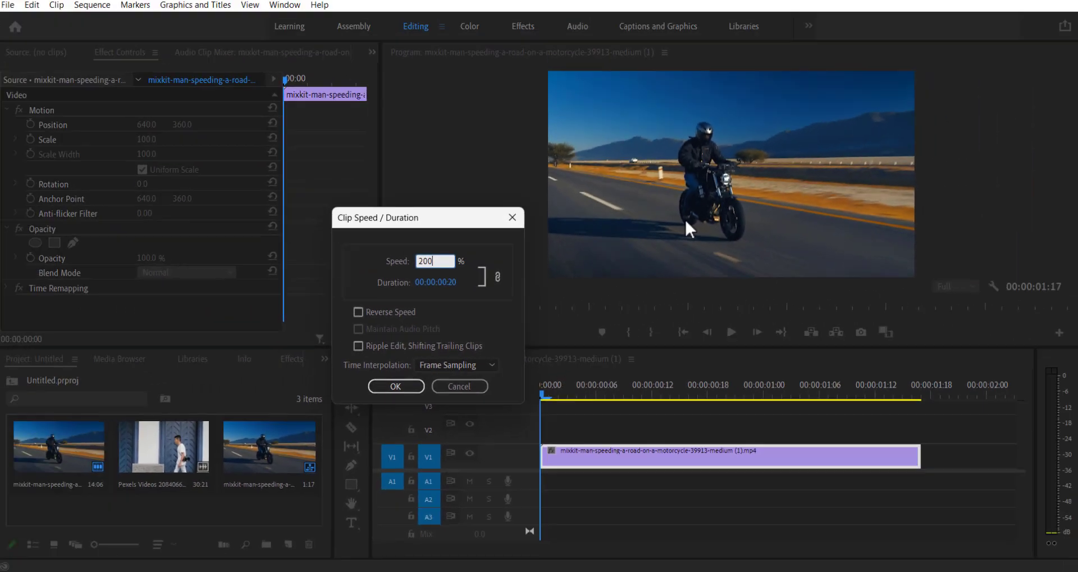
click(397, 386)
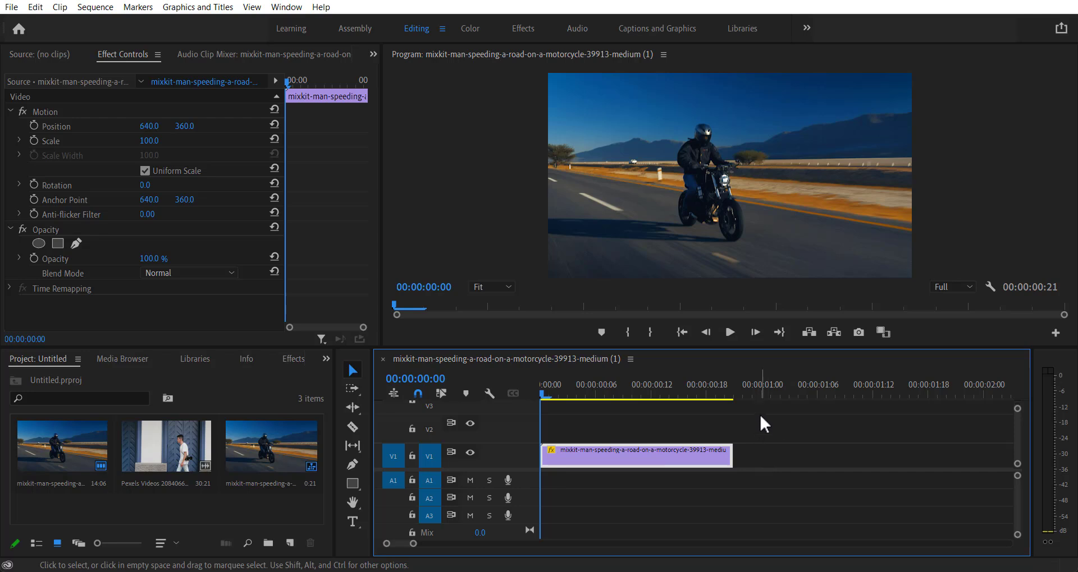
Step: Preview the 200% clip, then raise its speed to 500%
click(731, 335)
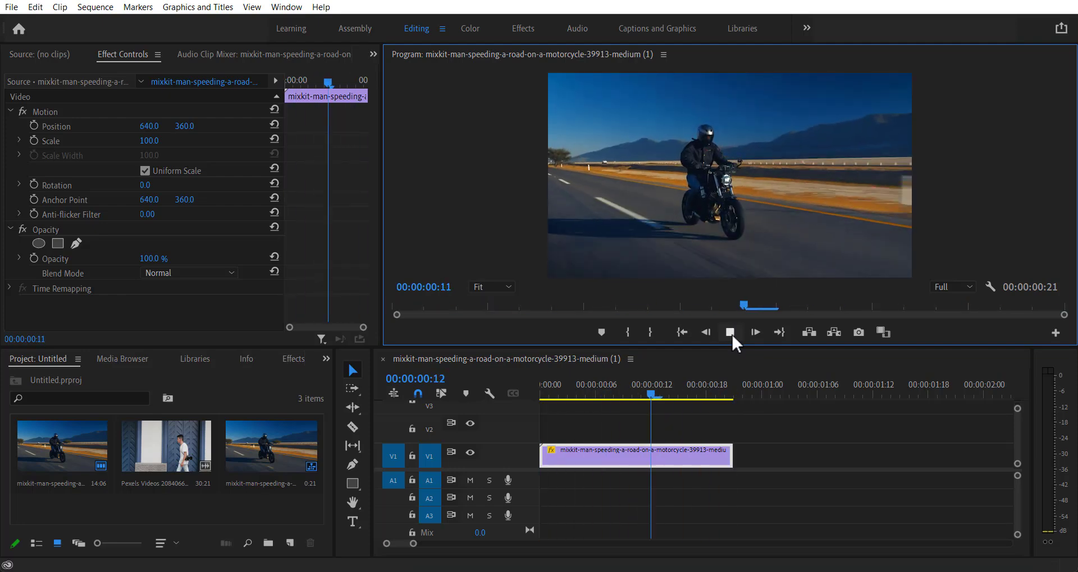
click(730, 333)
right_click(640, 459)
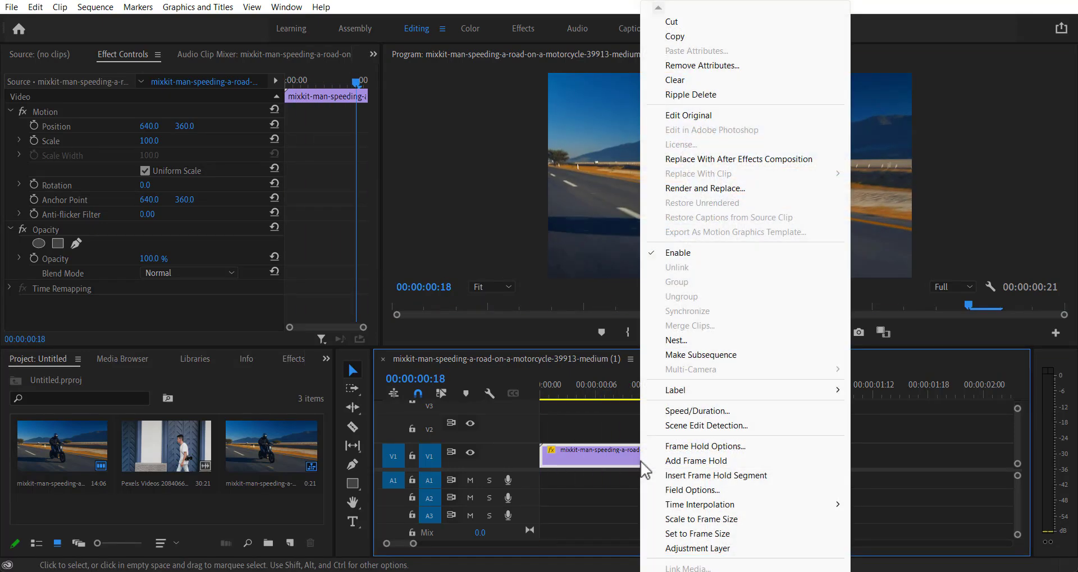
click(696, 410)
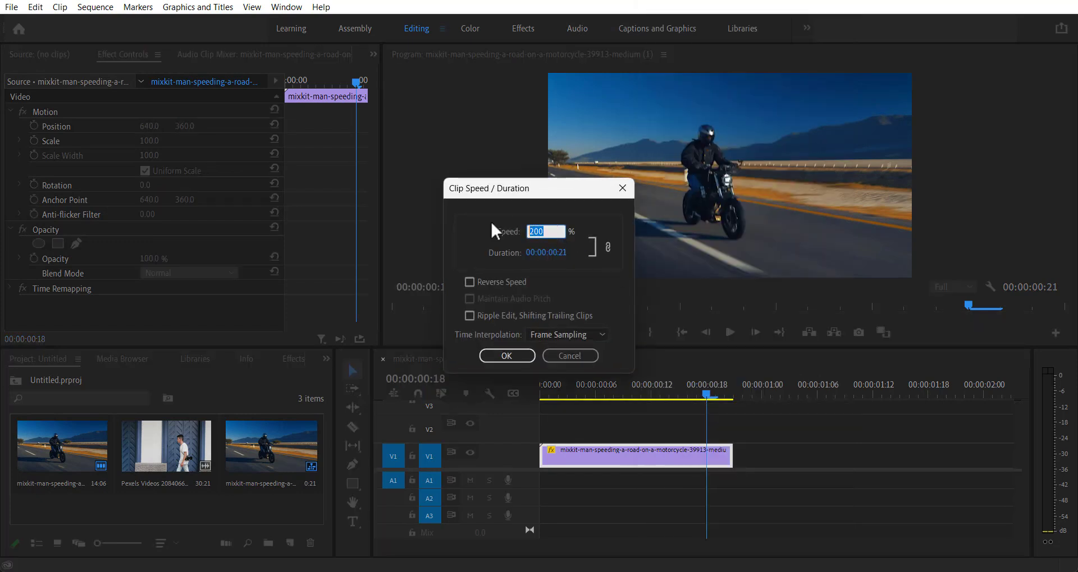
text(500)
key(Return)
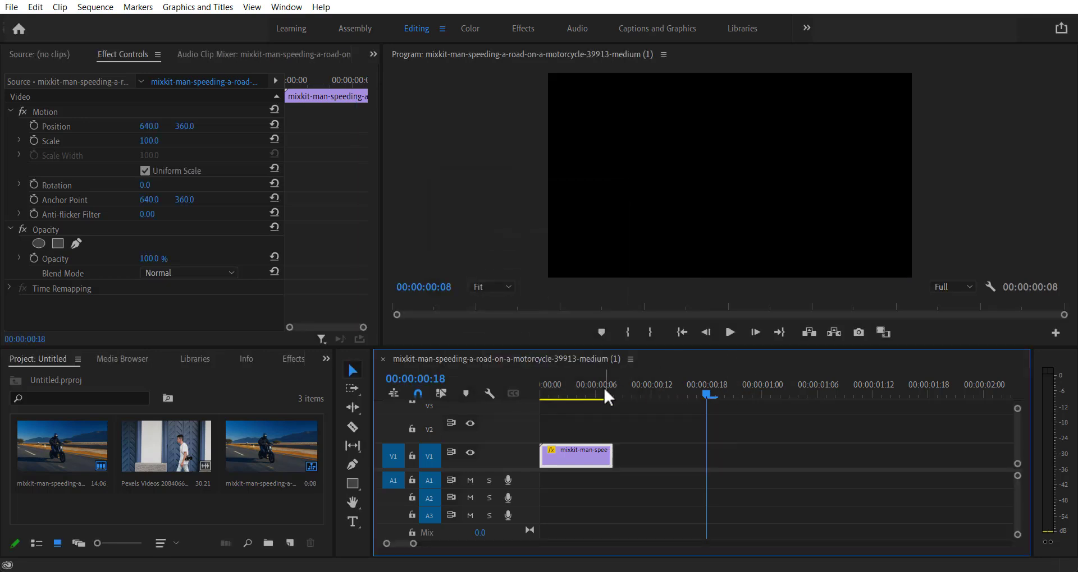
Step: Play the 00:00:00:08 500% clip back from the start twice
drag(607, 387, 471, 399)
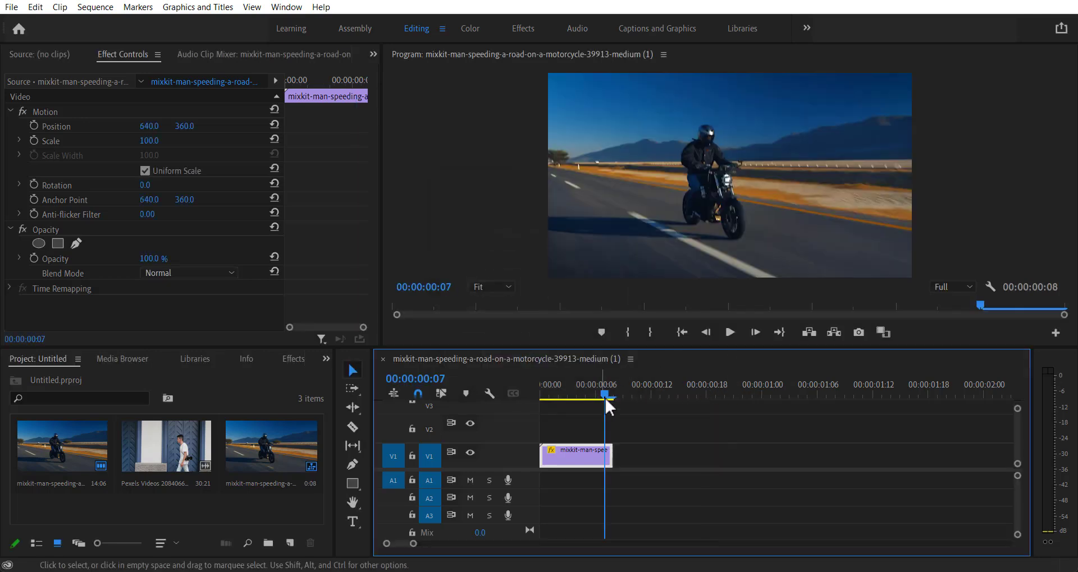
click(729, 332)
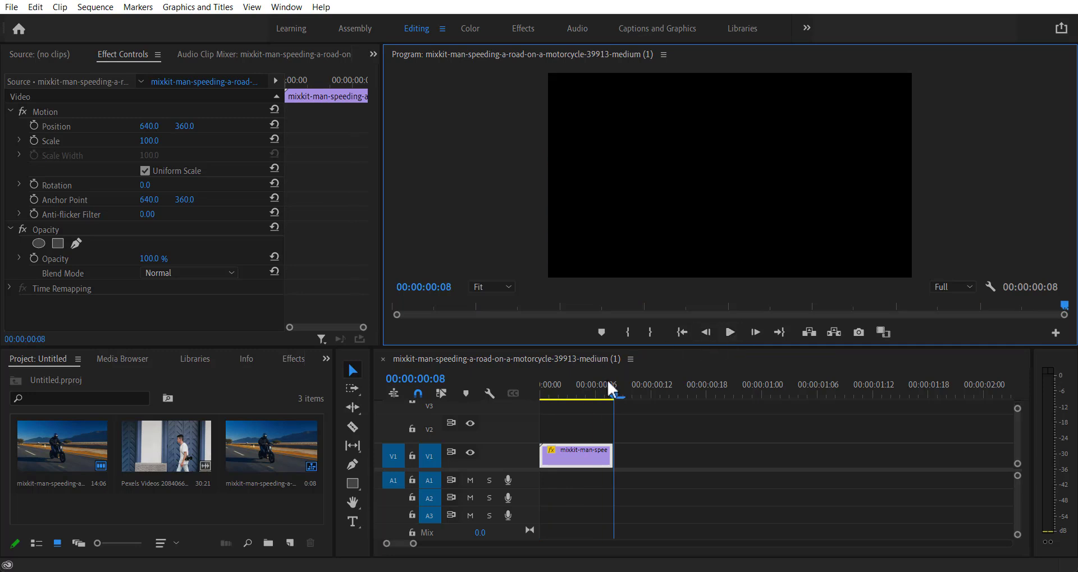
drag(609, 387, 525, 396)
click(730, 334)
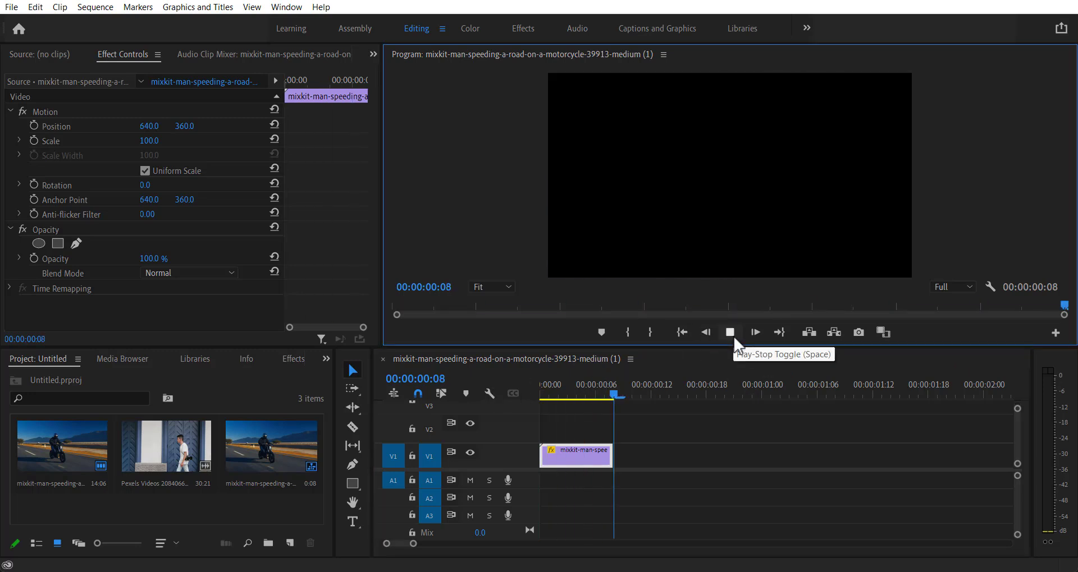
Step: Slow the motorcycle clip to 20% speed, stretching it to 00:00:08:08
right_click(581, 458)
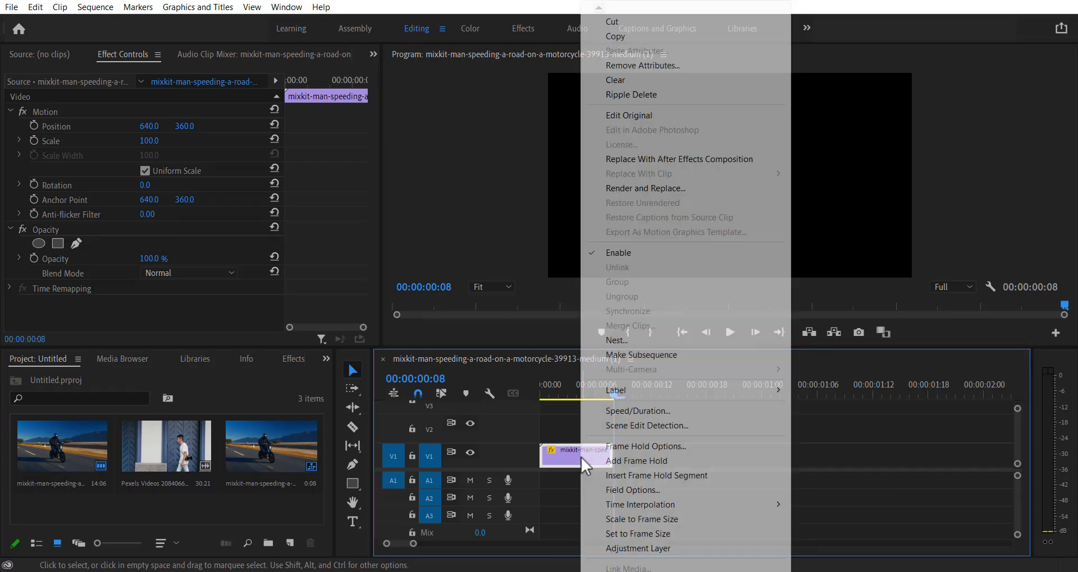
click(656, 412)
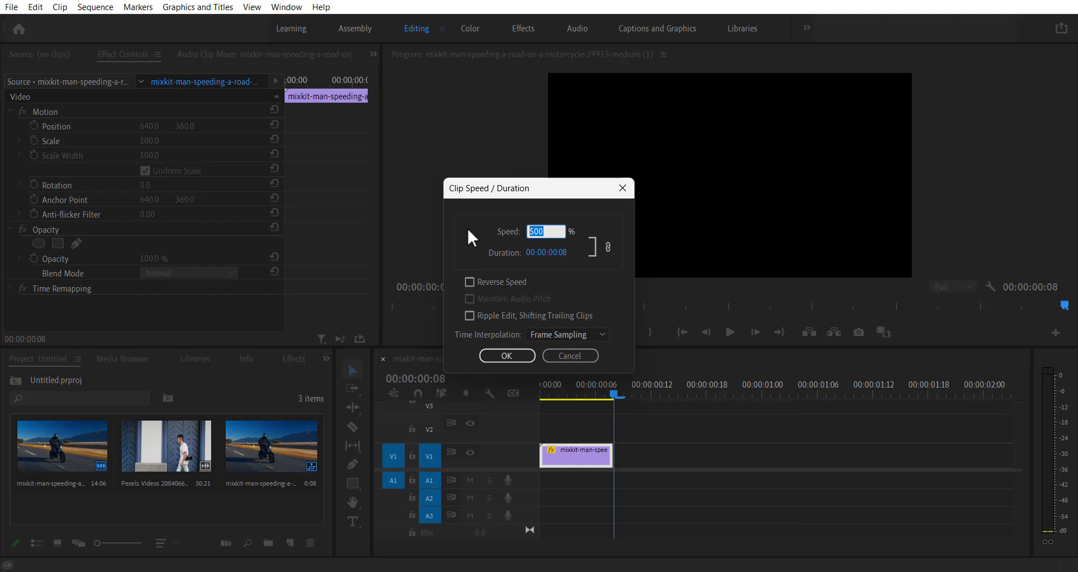
text(20)
click(507, 357)
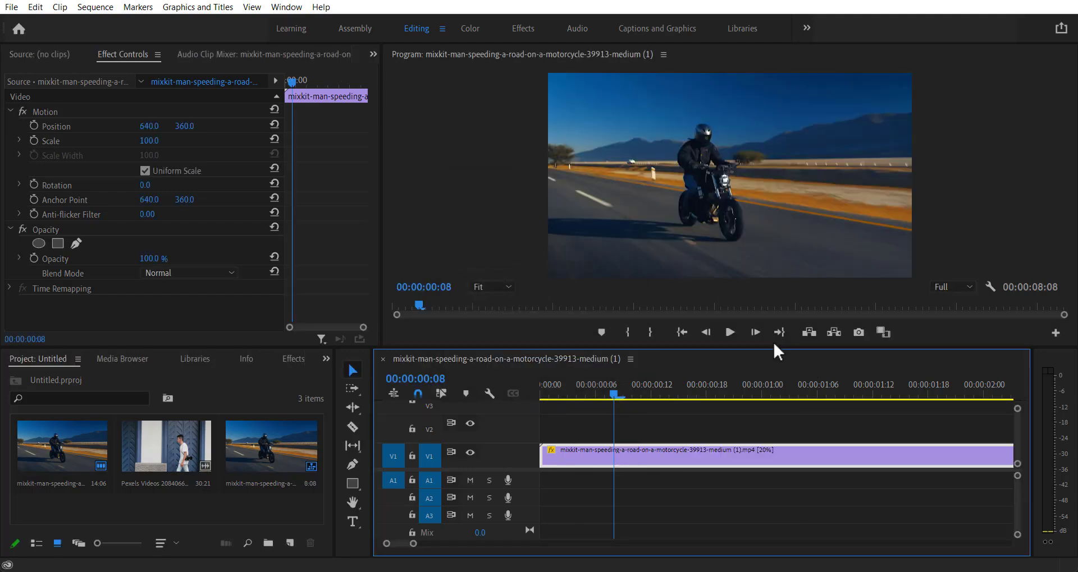
Step: Play back the slowed-down clip from the sequence start
mouse_move(413, 543)
mouse_down()
mouse_move(471, 542)
mouse_move(458, 543)
mouse_up()
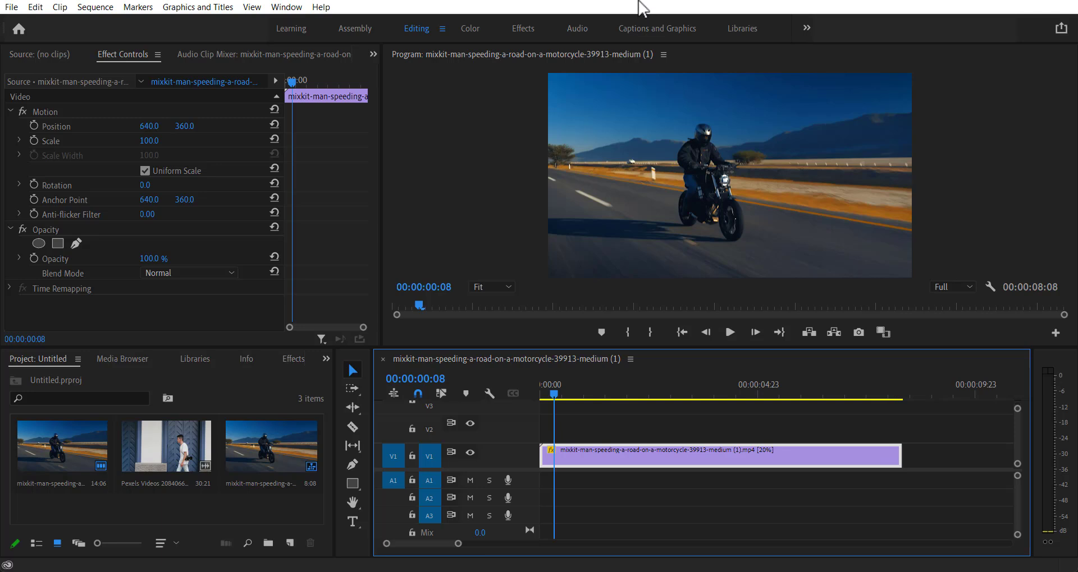
drag(554, 393, 541, 393)
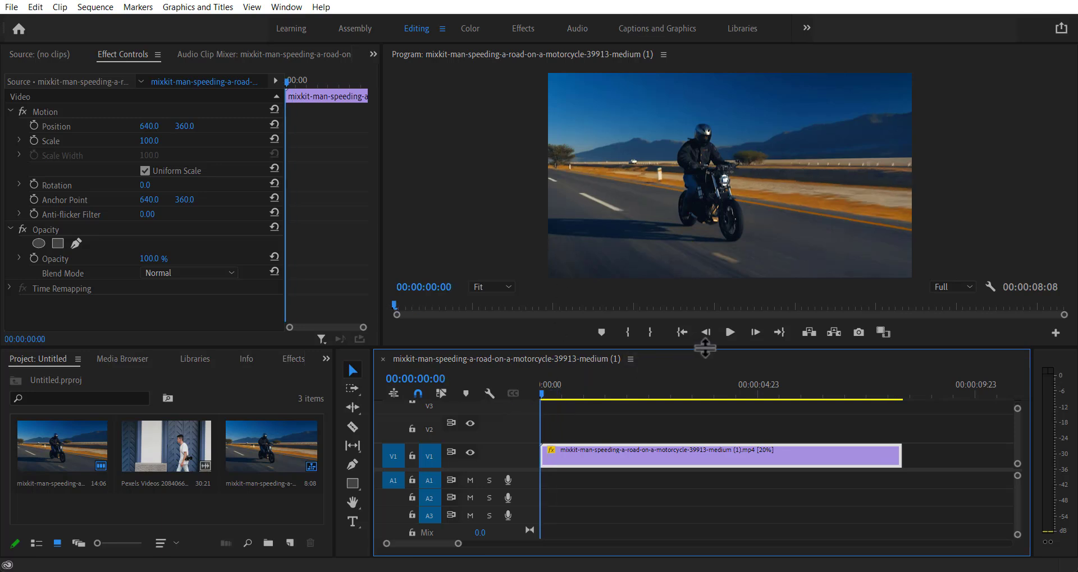
click(731, 334)
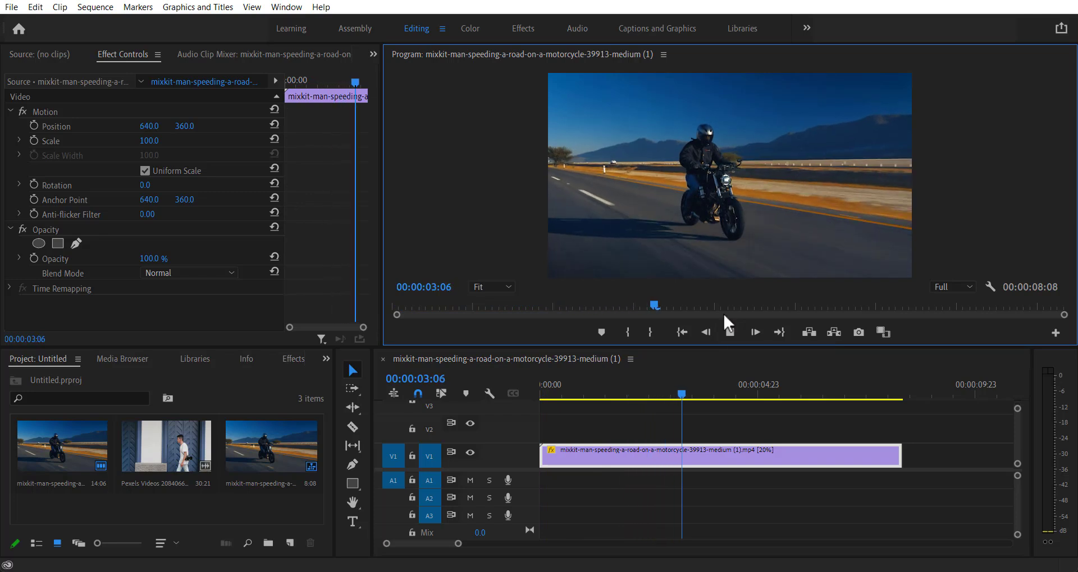
click(730, 333)
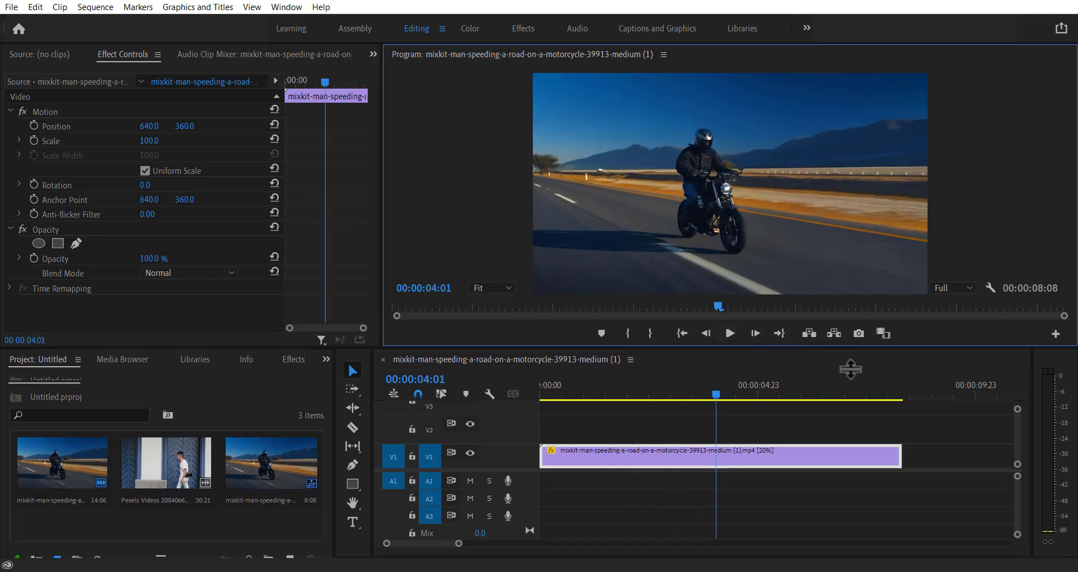
Step: Save the project and scrub through the clip to 00:00:02:08
drag(850, 370, 874, 377)
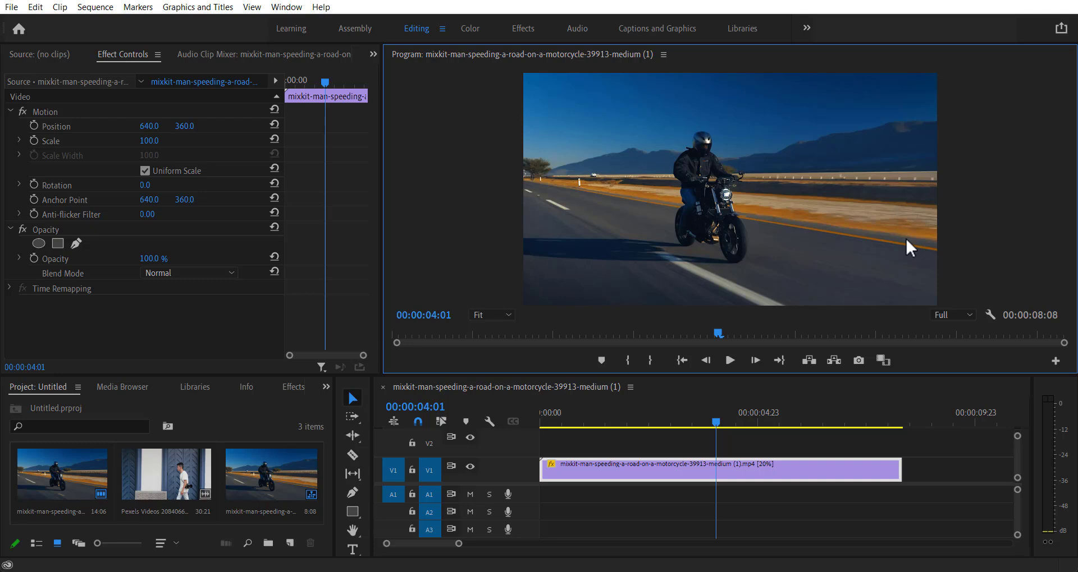
key(ctrl+s)
click(559, 422)
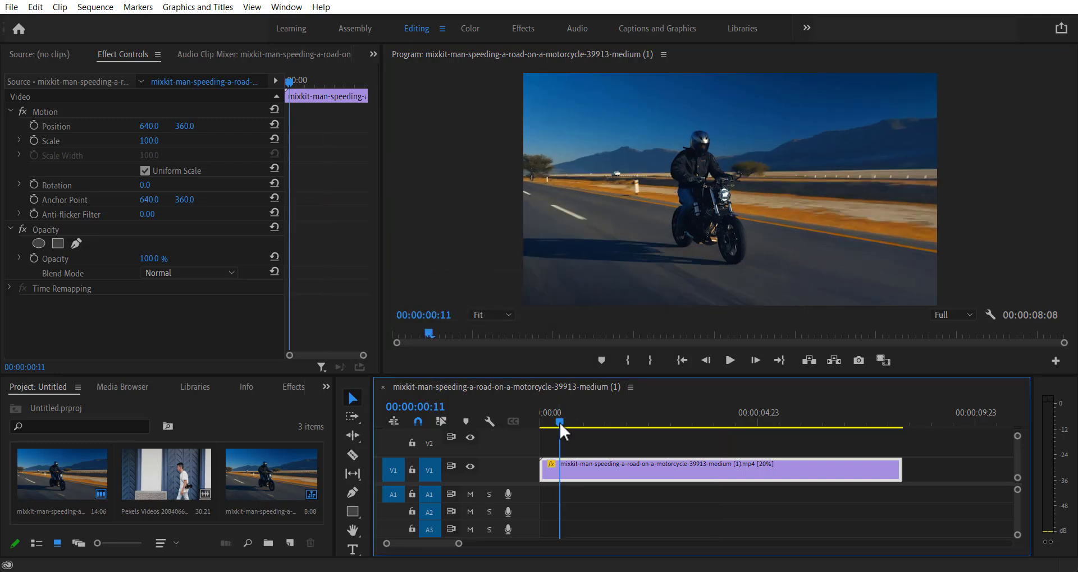
drag(560, 422, 642, 422)
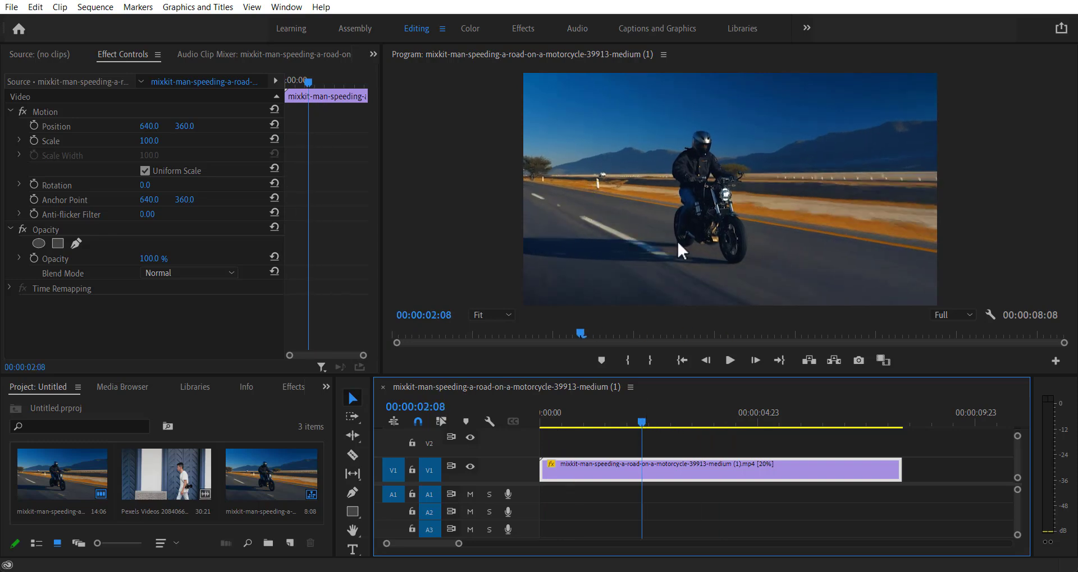
Step: Turn on Reverse Speed at 100% so the clip plays backwards for 00:00:01:16
right_click(649, 476)
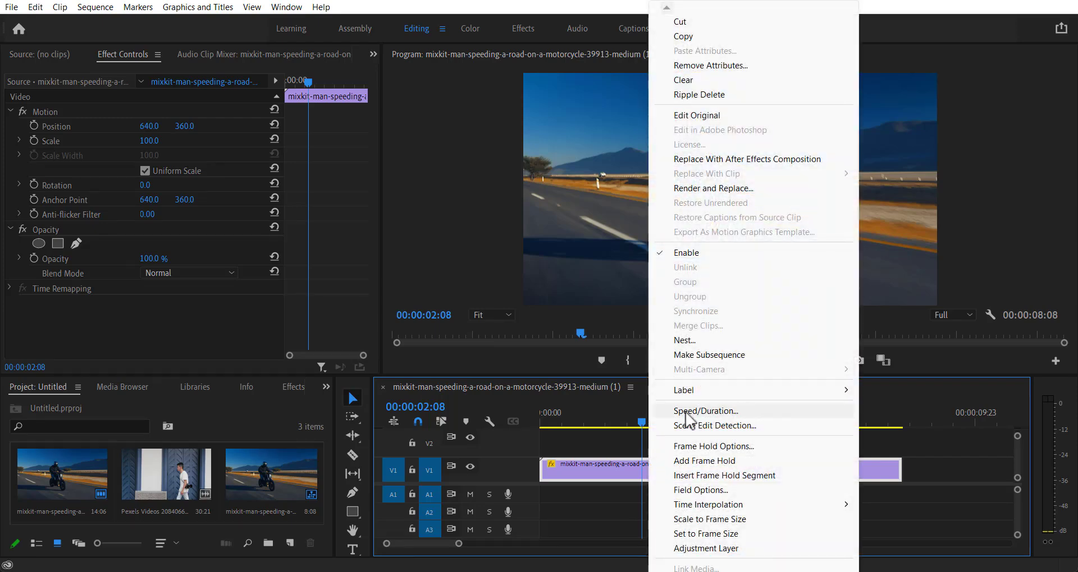
click(689, 413)
text(100)
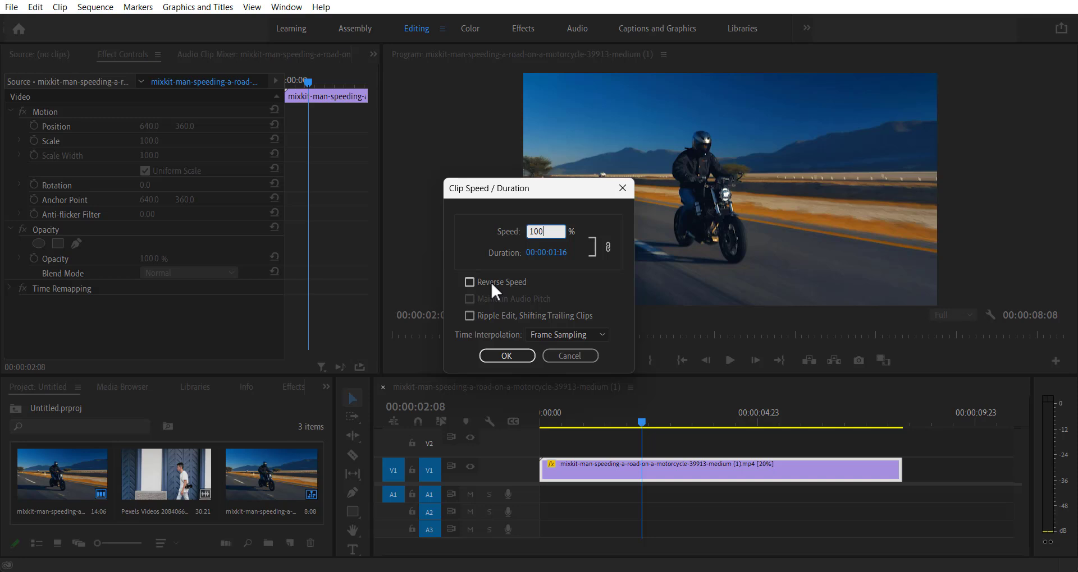
click(490, 282)
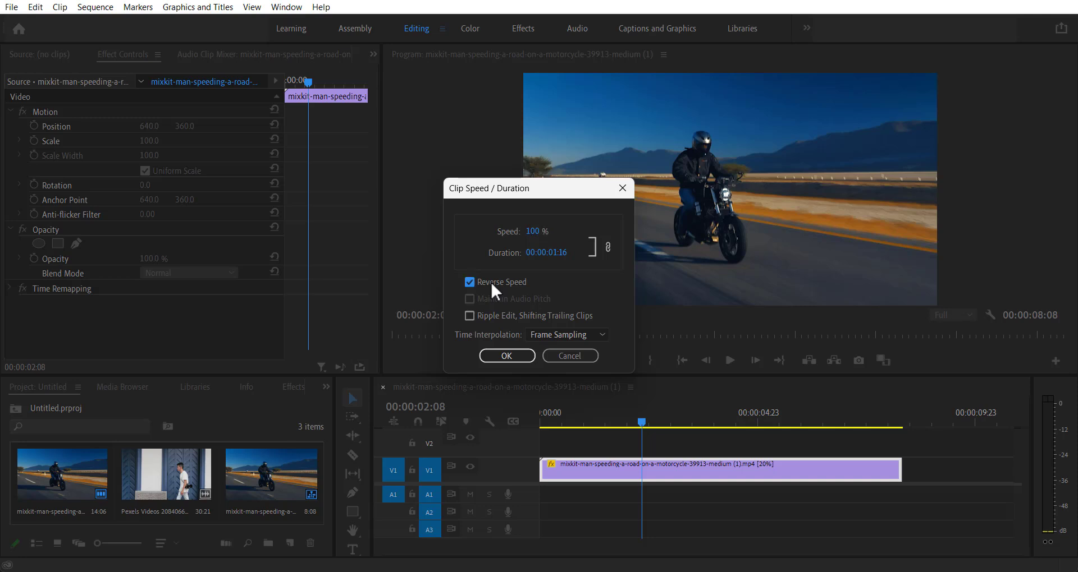
click(514, 357)
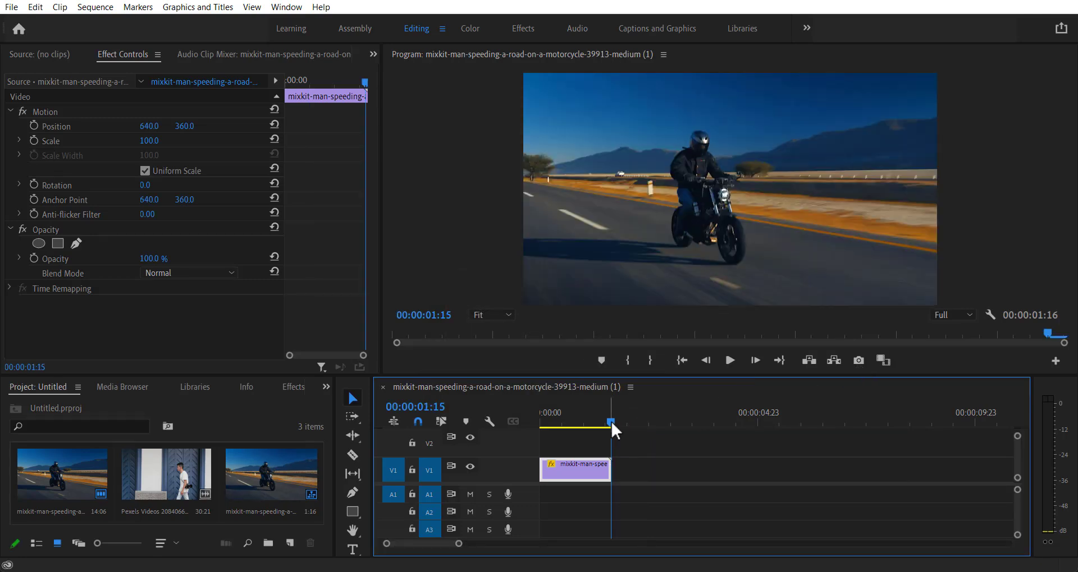
Step: Play the reversed clip, then untick Reverse Speed and return the playhead to the start
drag(611, 425, 500, 432)
click(730, 360)
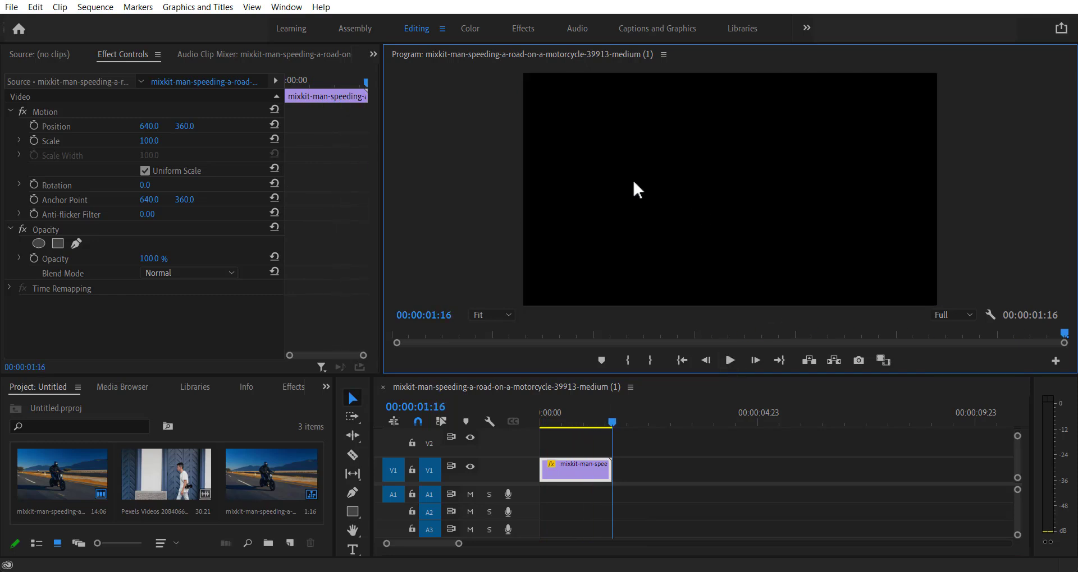
right_click(588, 466)
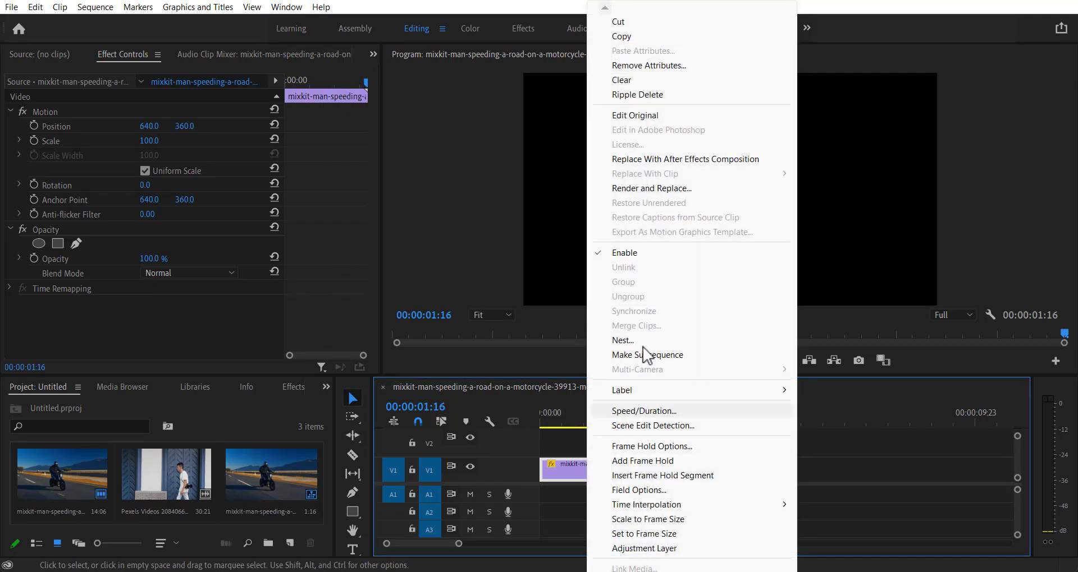
click(657, 410)
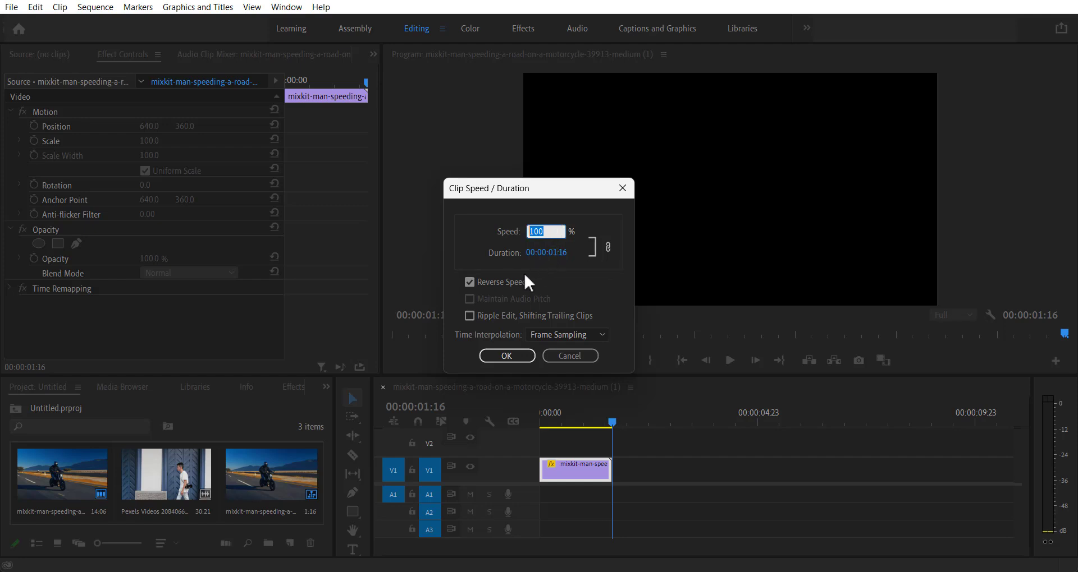
click(475, 282)
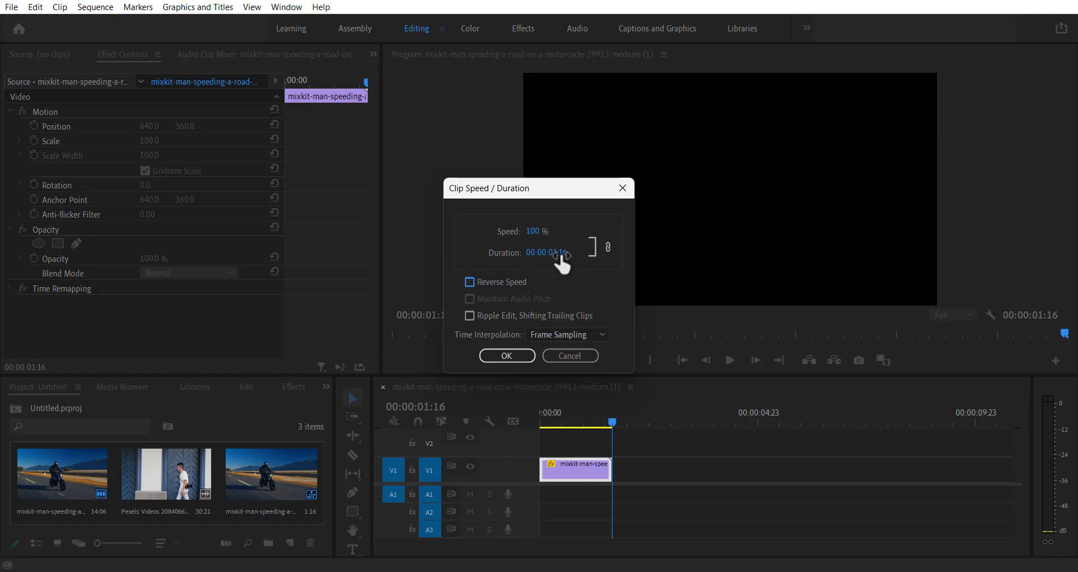
click(507, 356)
drag(584, 421, 537, 421)
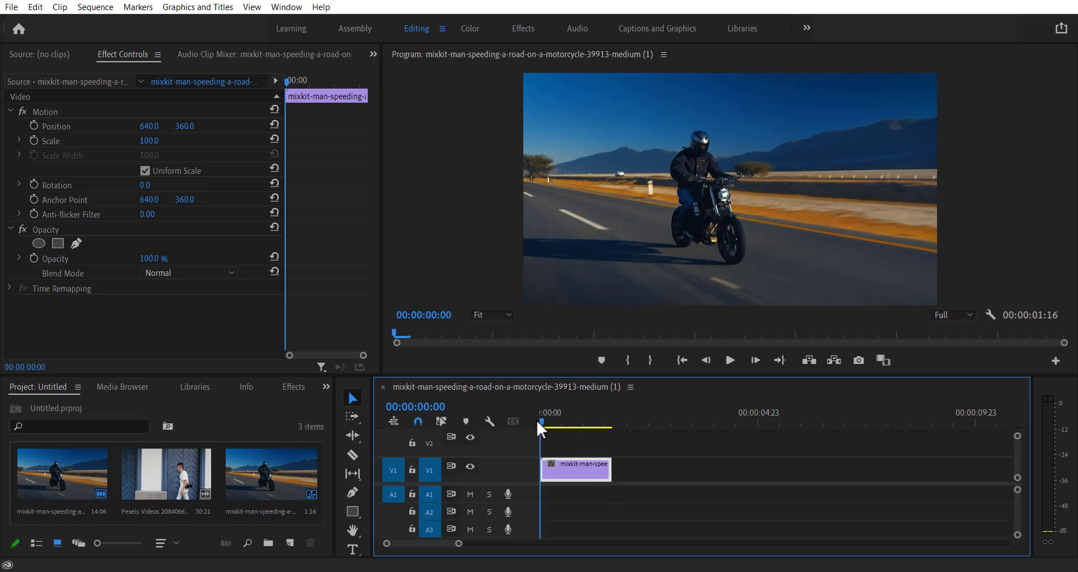